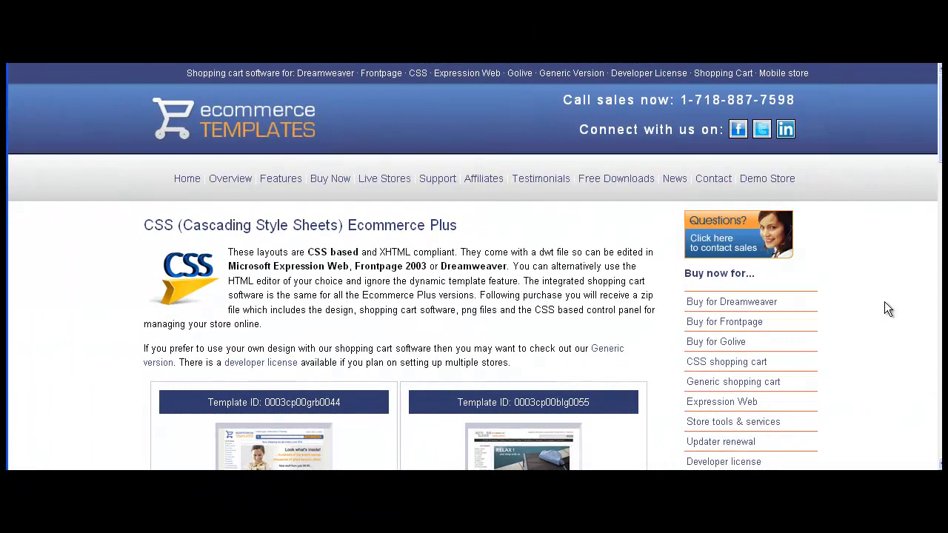
pyautogui.scroll(-1, 884, 301)
pyautogui.scroll(-1, 884, 301)
pyautogui.scroll(-1, 884, 301)
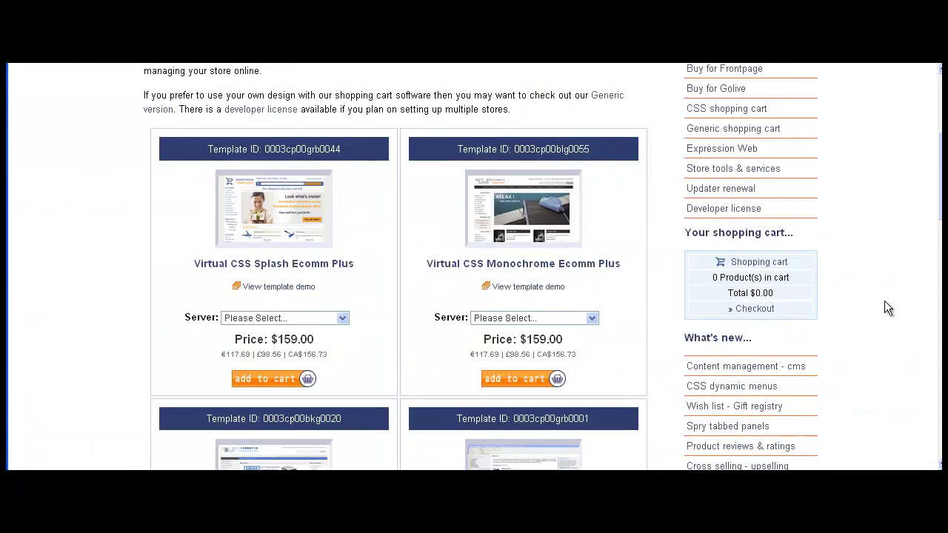
pyautogui.scroll(-1, 884, 301)
pyautogui.scroll(-1, 885, 301)
pyautogui.scroll(-1, 884, 301)
pyautogui.scroll(-2, 884, 301)
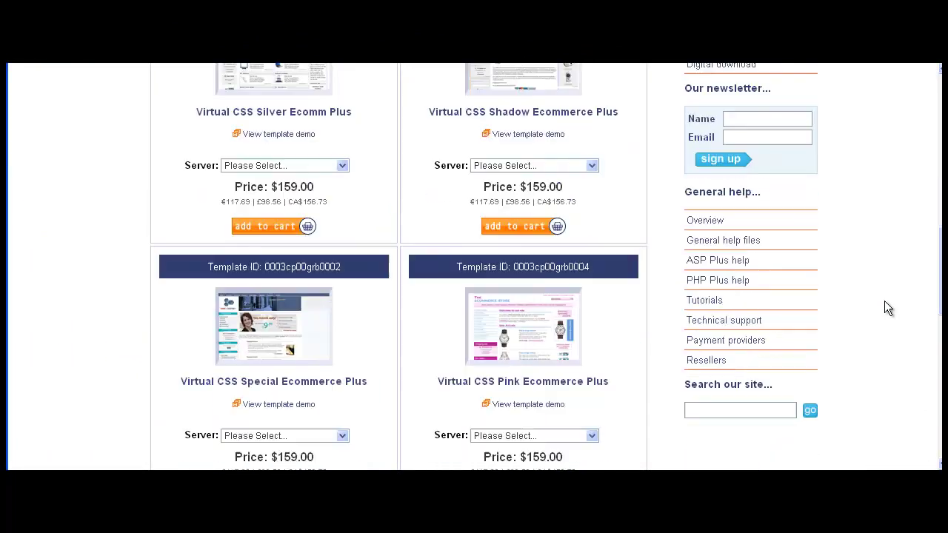
pyautogui.scroll(2, 888, 308)
pyautogui.scroll(2, 888, 308)
pyautogui.scroll(1, 888, 308)
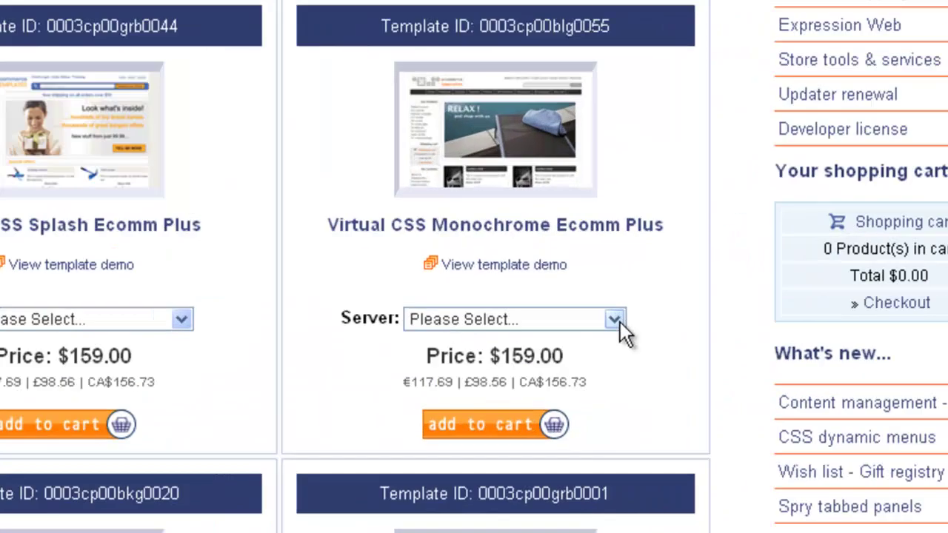
pyautogui.click(593, 318)
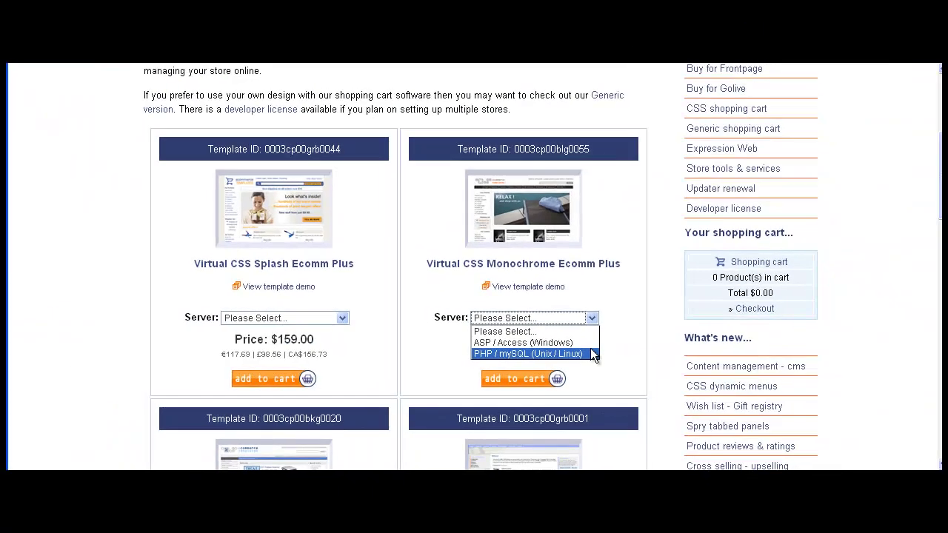
pyautogui.click(612, 301)
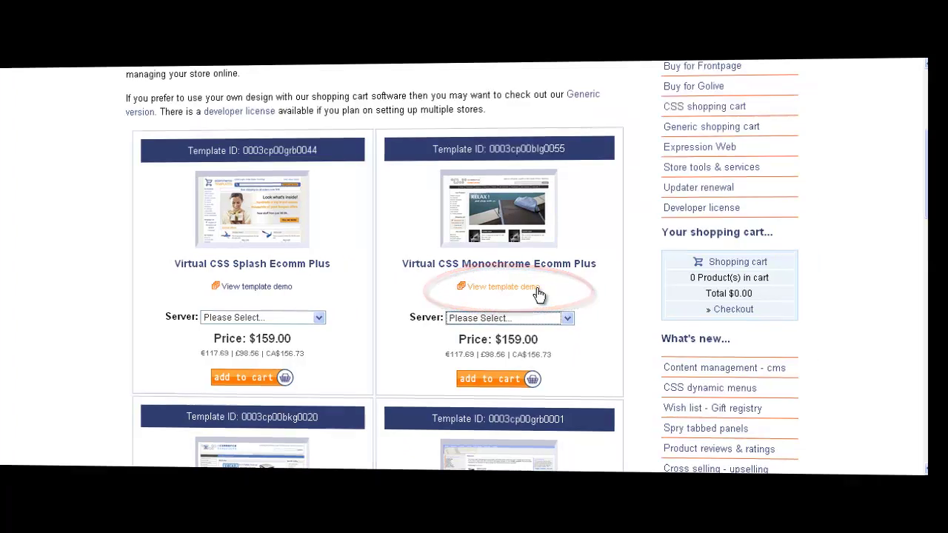
# Browse the demo store and open the Flatbed scanner product page.
pyautogui.scroll(-2, 865, 175)
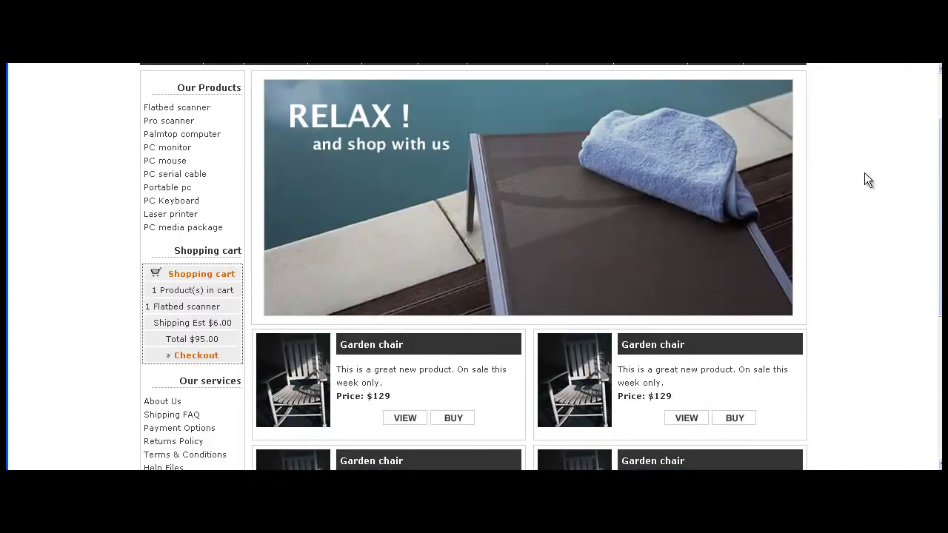
pyautogui.scroll(-2, 865, 174)
pyautogui.scroll(-2, 865, 175)
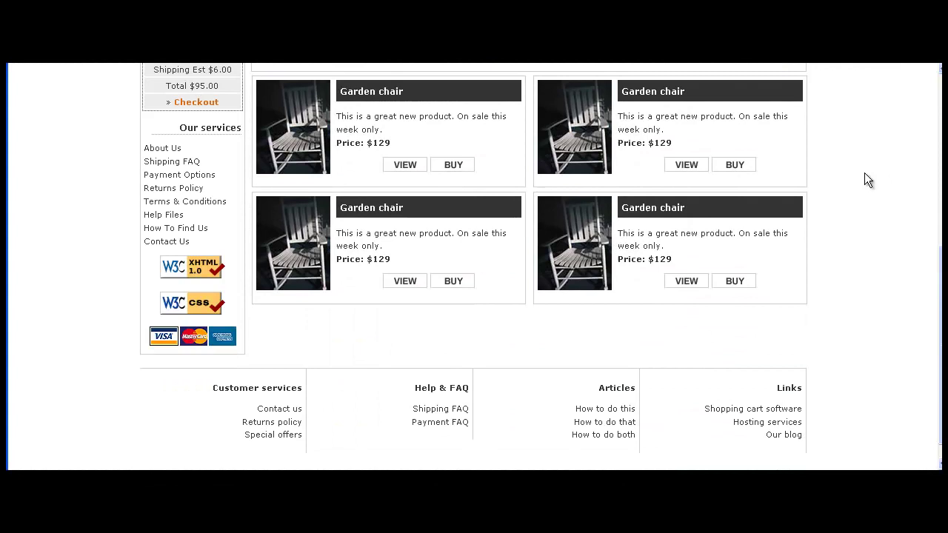
pyautogui.scroll(4, 865, 175)
pyautogui.scroll(4, 865, 174)
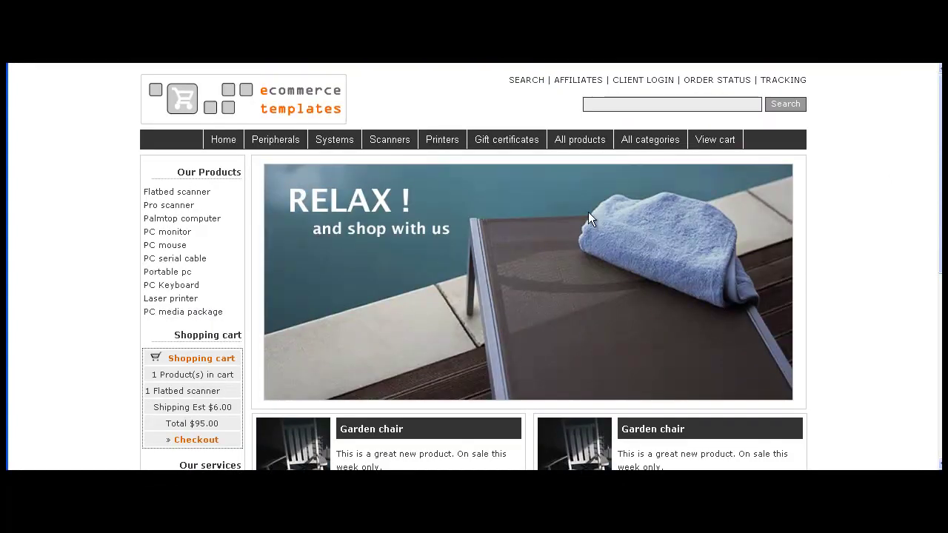
pyautogui.click(206, 194)
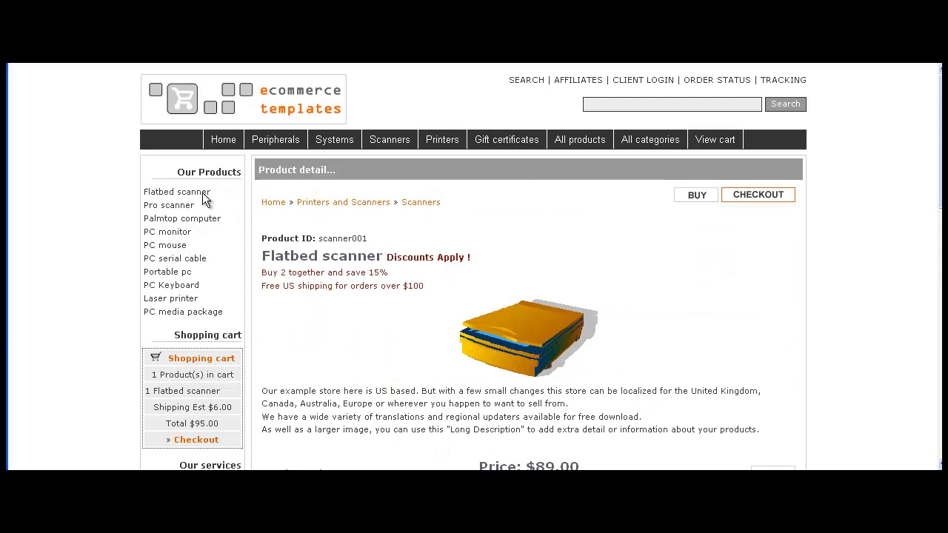
# Add a second Flatbed scanner to the cart ($151.30), then load the Generic design help page.
pyautogui.scroll(-3, 889, 290)
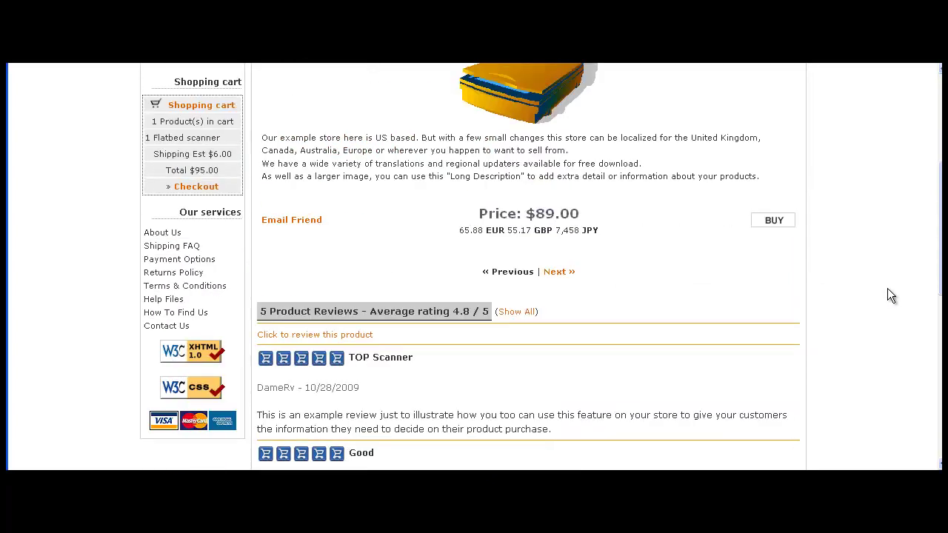
pyautogui.scroll(-1, 888, 289)
pyautogui.scroll(-1, 888, 288)
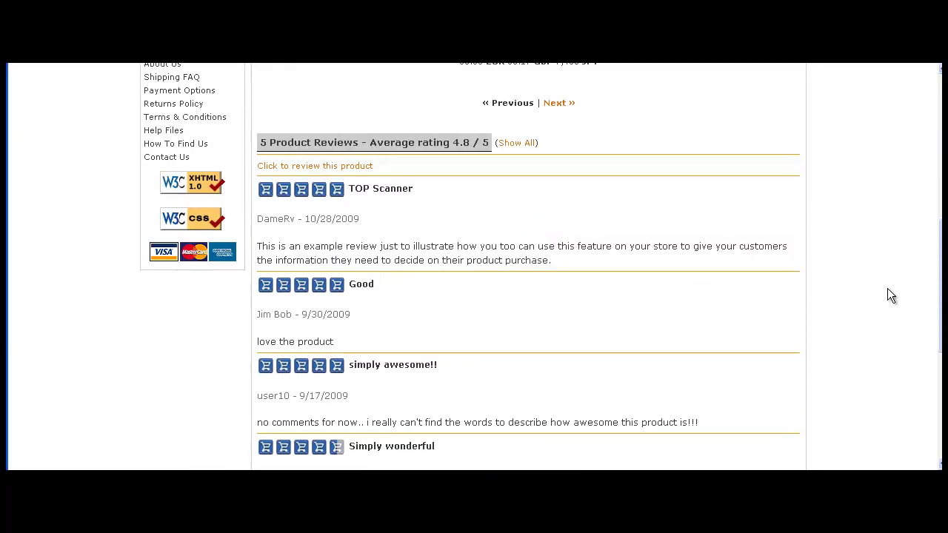
pyautogui.scroll(-2, 887, 288)
pyautogui.scroll(-1, 887, 288)
pyautogui.scroll(1, 888, 288)
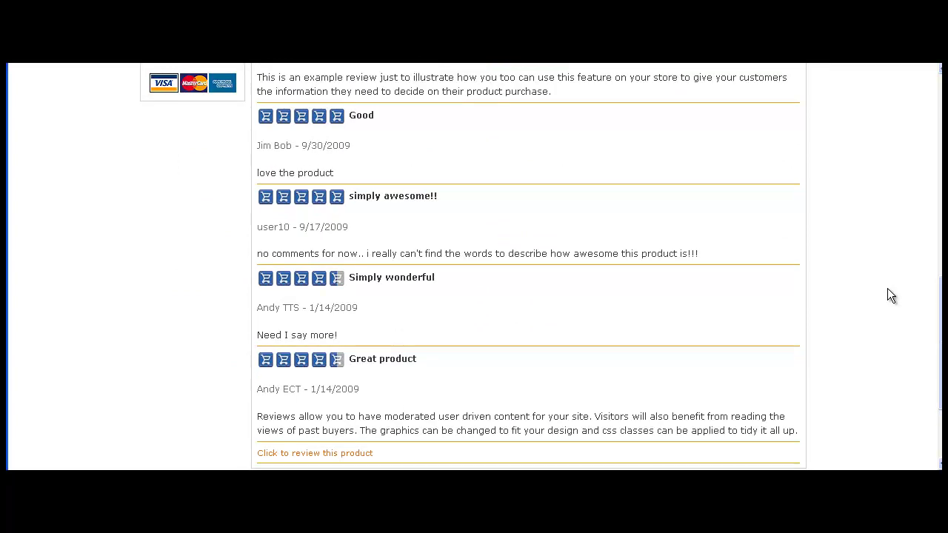
pyautogui.scroll(3, 888, 289)
pyautogui.scroll(2, 888, 288)
pyautogui.scroll(2, 888, 288)
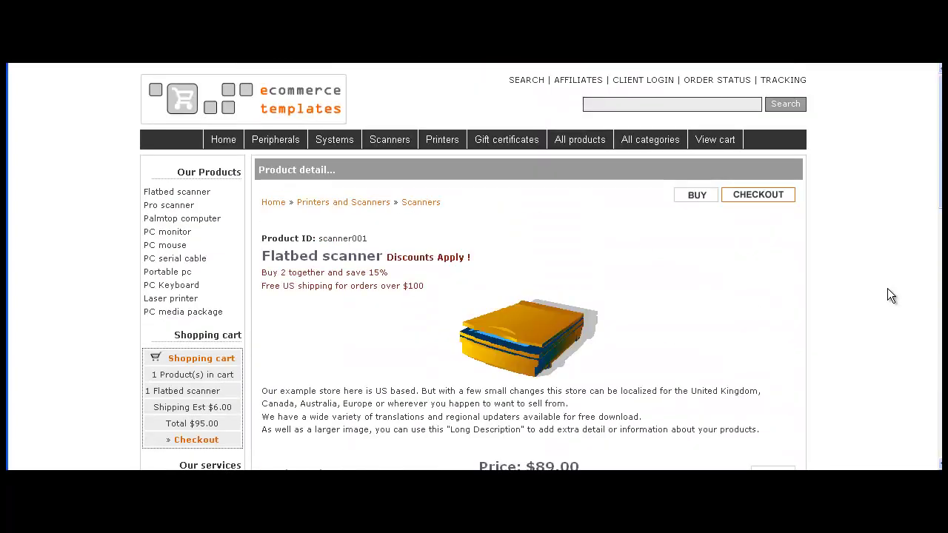
pyautogui.click(696, 196)
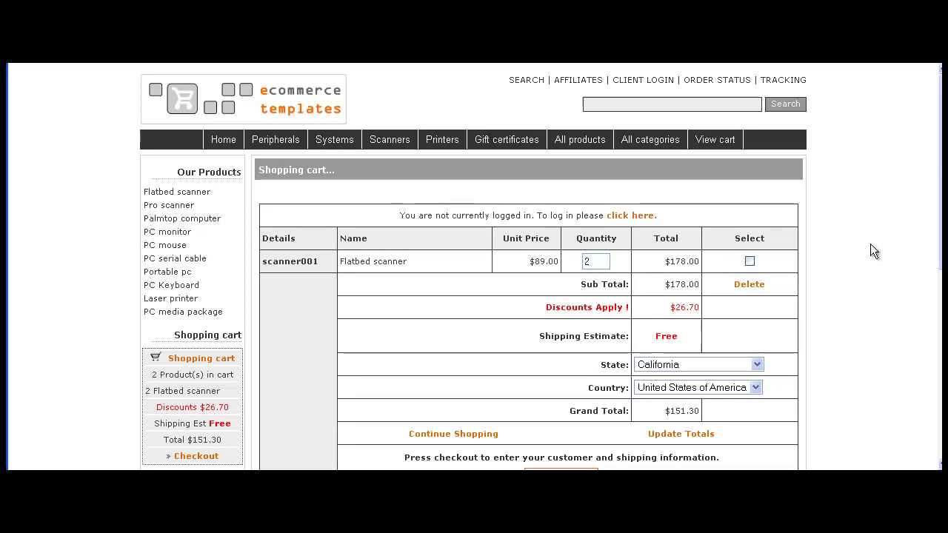
pyautogui.scroll(-2, 871, 251)
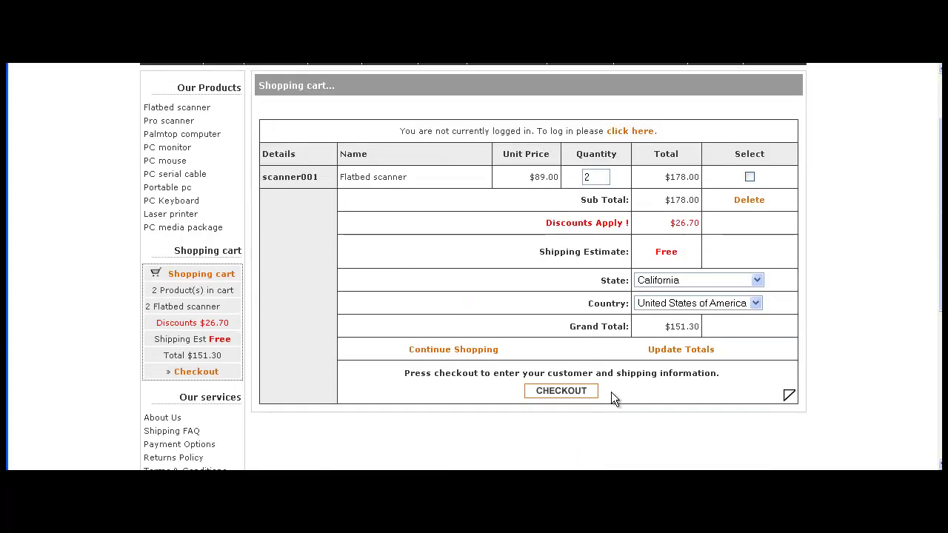
pyautogui.press('F5')
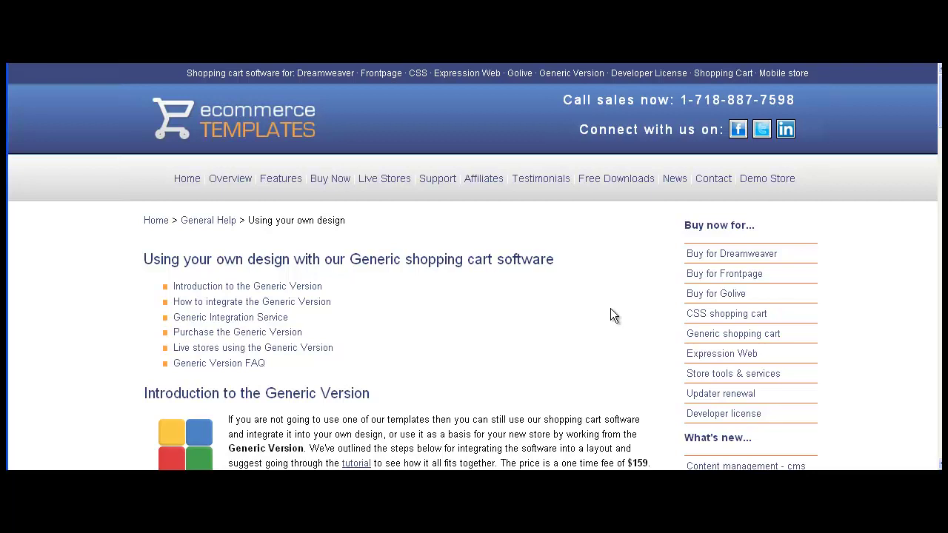
pyautogui.scroll(-2, 610, 310)
pyautogui.scroll(-2, 610, 309)
pyautogui.scroll(-2, 610, 310)
pyautogui.scroll(-4, 610, 309)
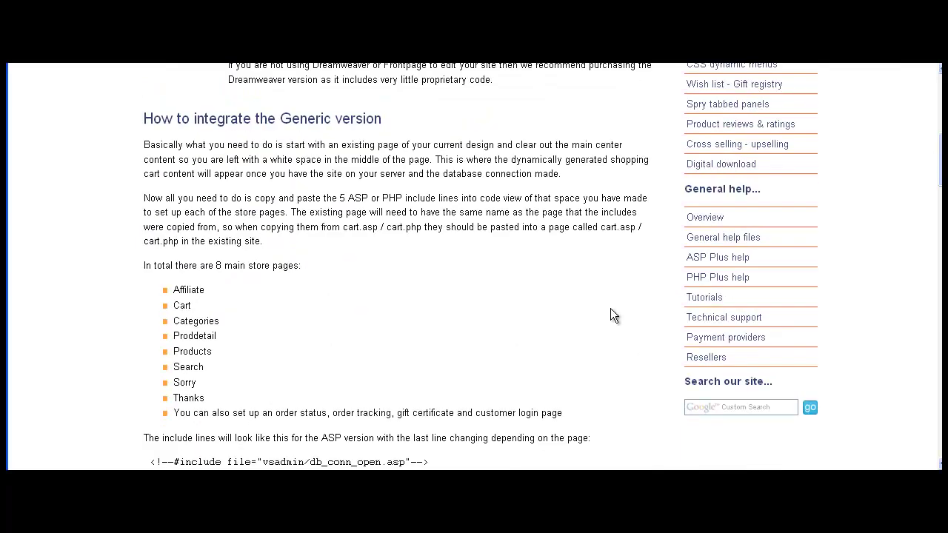
pyautogui.scroll(-2, 610, 310)
pyautogui.scroll(-2, 610, 310)
pyautogui.scroll(-1, 610, 307)
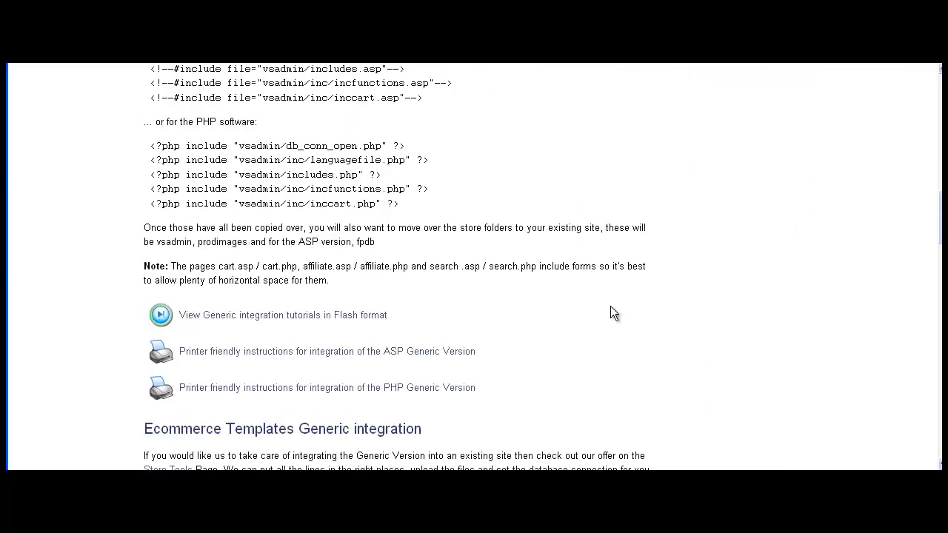
pyautogui.scroll(-1, 610, 306)
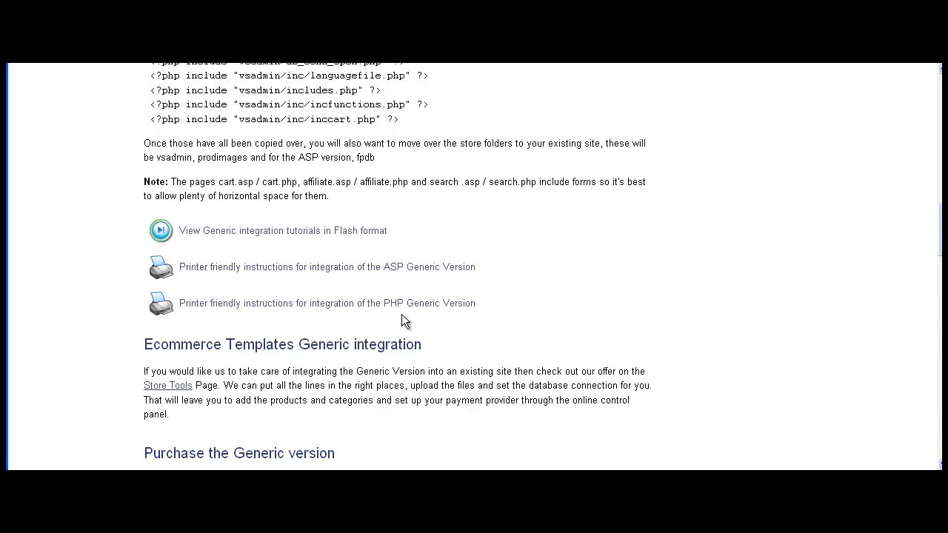
pyautogui.scroll(-2, 413, 358)
pyautogui.scroll(-1, 415, 363)
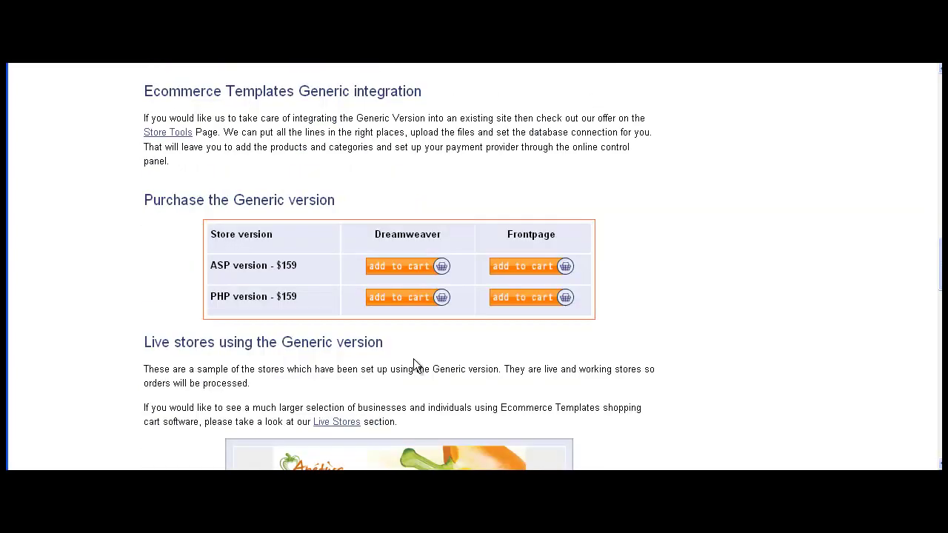
pyautogui.scroll(-2, 415, 363)
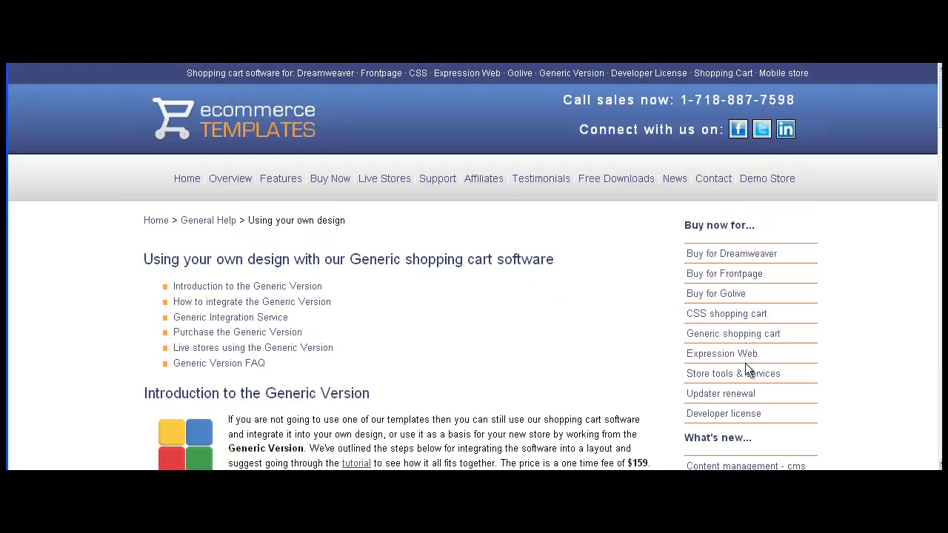
# Open the Developer license page and scroll down through it.
pyautogui.click(738, 415)
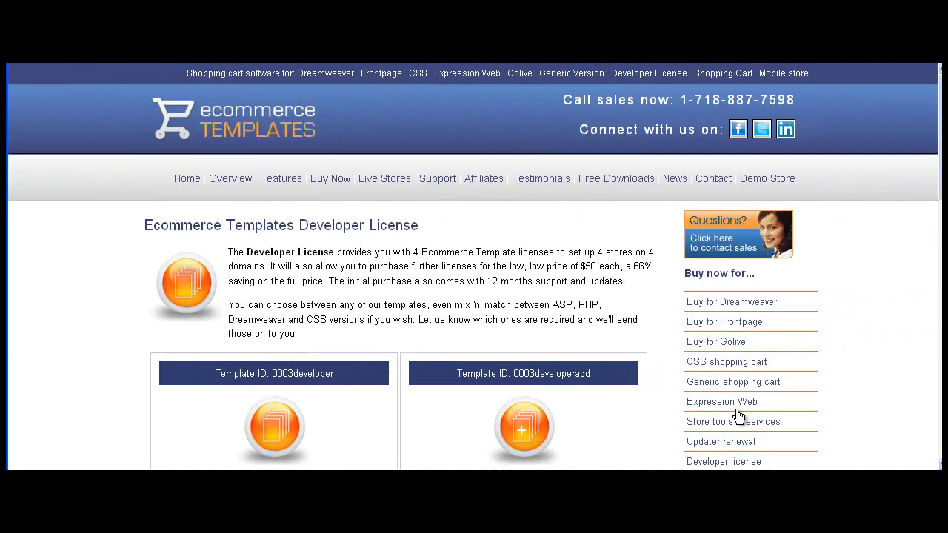
pyautogui.scroll(-2, 887, 228)
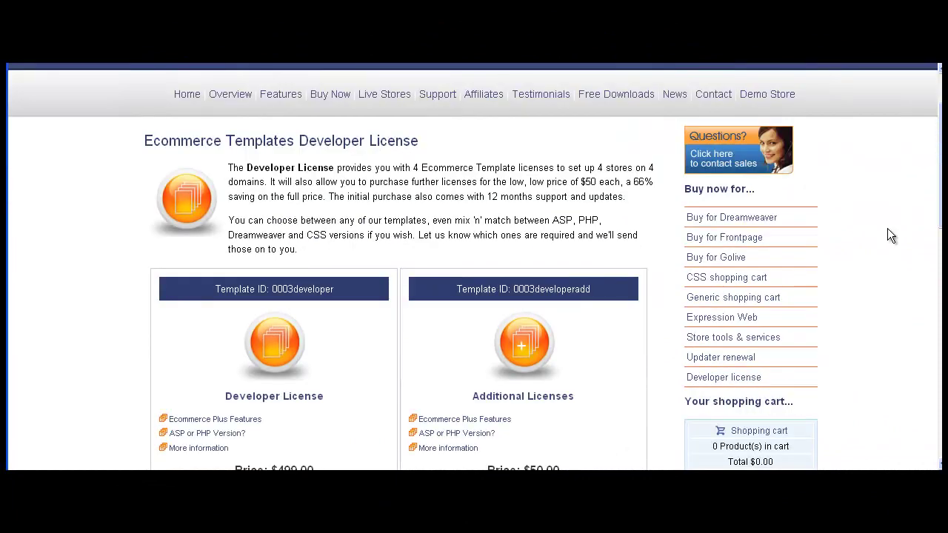
pyautogui.scroll(-2, 887, 228)
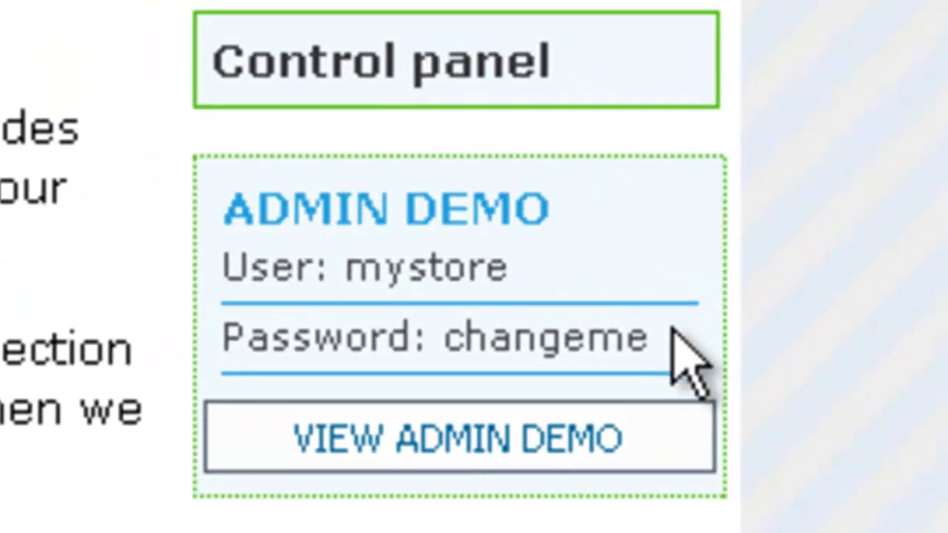
# Highlight the ADMIN DEMO heading together with its user and password lines.
pyautogui.moveTo(673, 360)
pyautogui.mouseDown()
pyautogui.moveTo(328, 269)
pyautogui.moveTo(215, 200)
pyautogui.mouseUp()
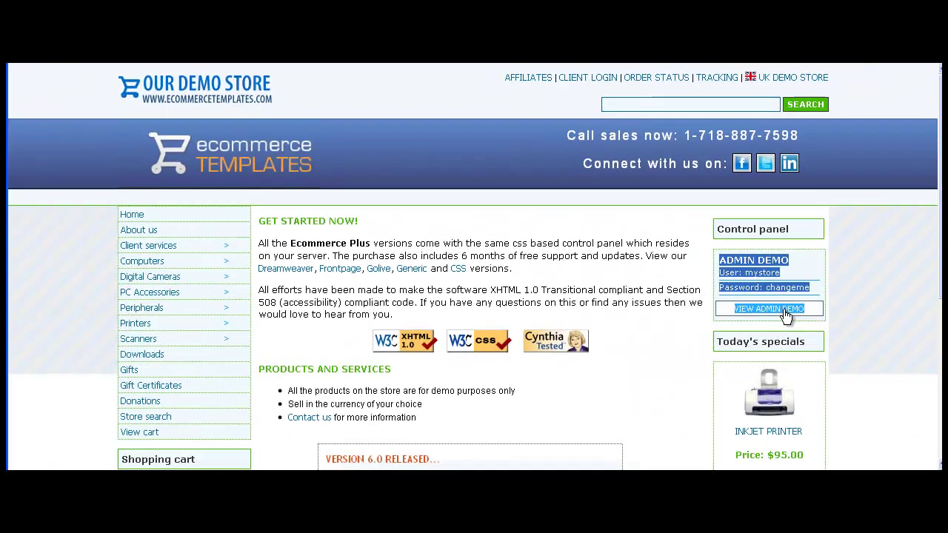
# Log into the admin demo and look over the control panel dashboard.
pyautogui.click(783, 310)
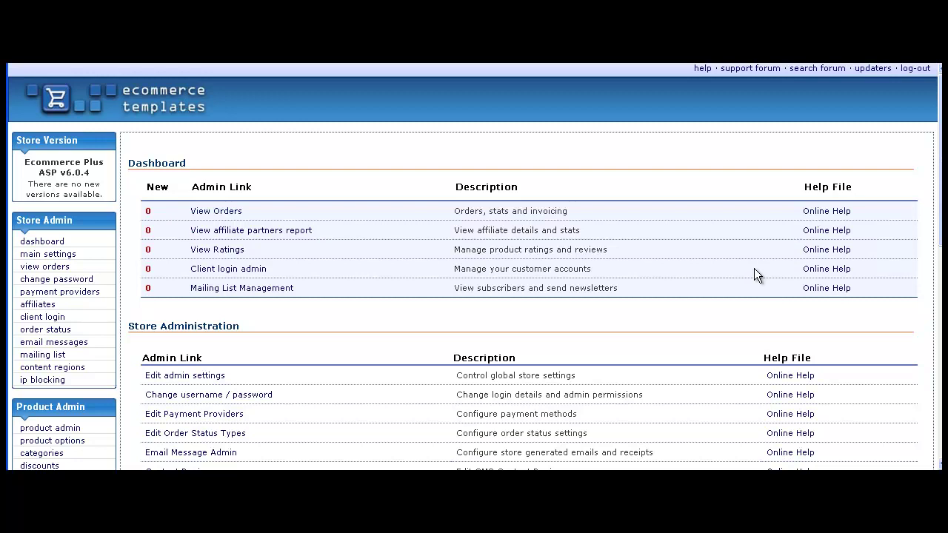
pyautogui.scroll(-1, 753, 268)
pyautogui.scroll(-2, 754, 268)
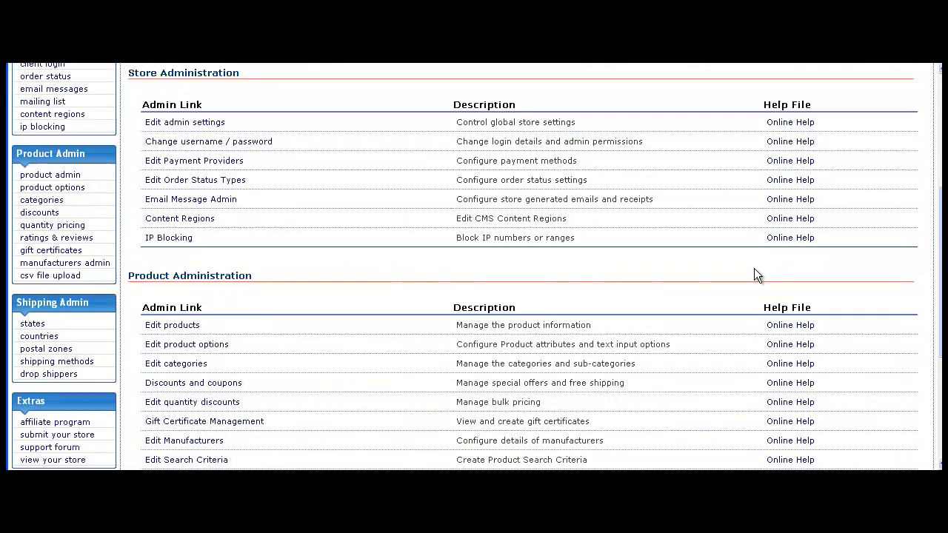
pyautogui.scroll(3, 749, 259)
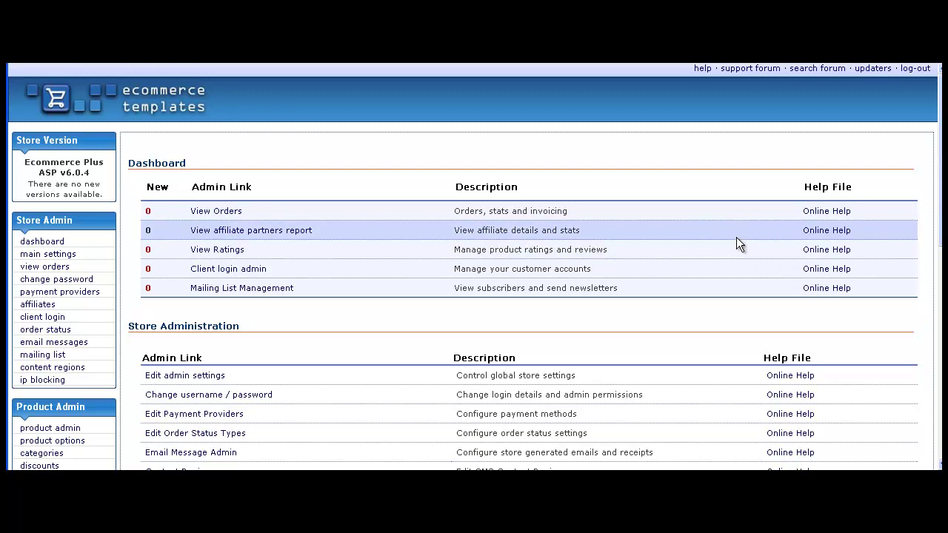
pyautogui.click(565, 296)
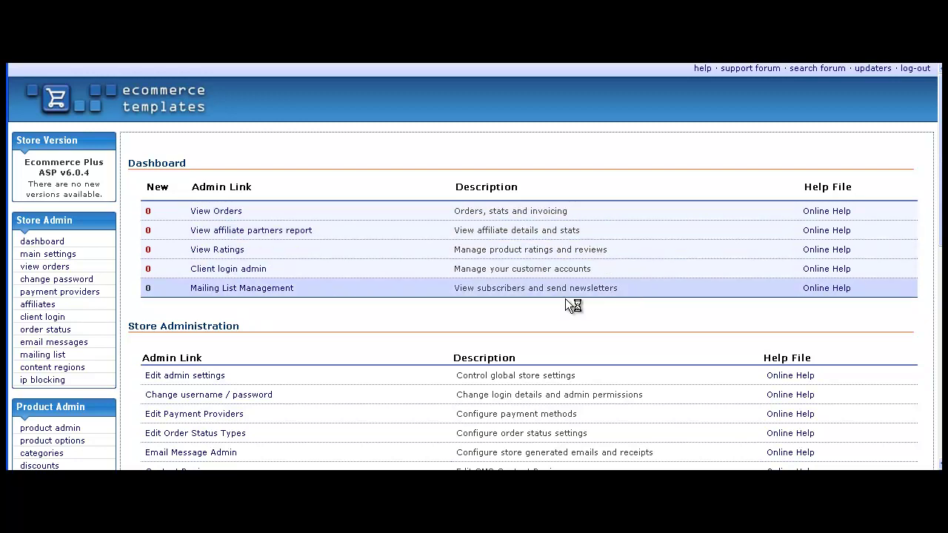
# List all store products and open Build Your Own for modification.
pyautogui.click(70, 430)
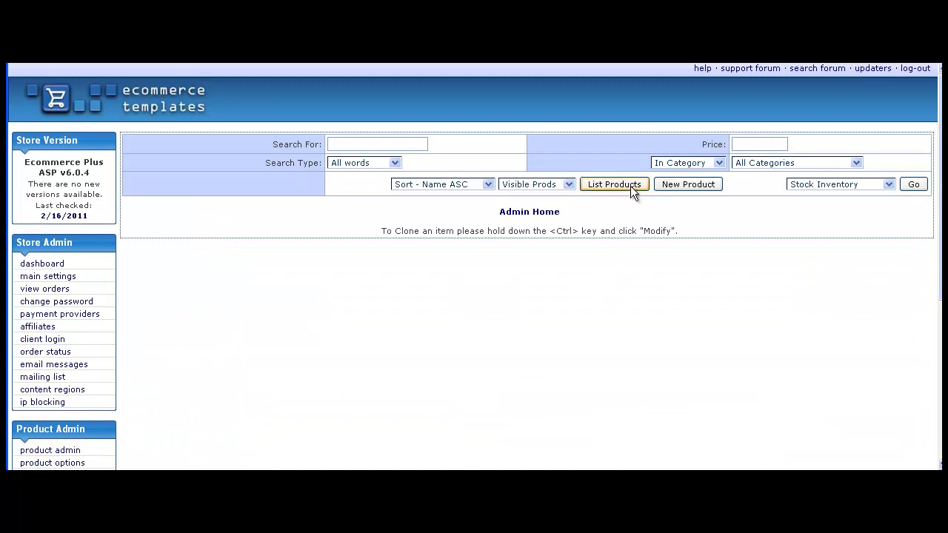
pyautogui.click(630, 186)
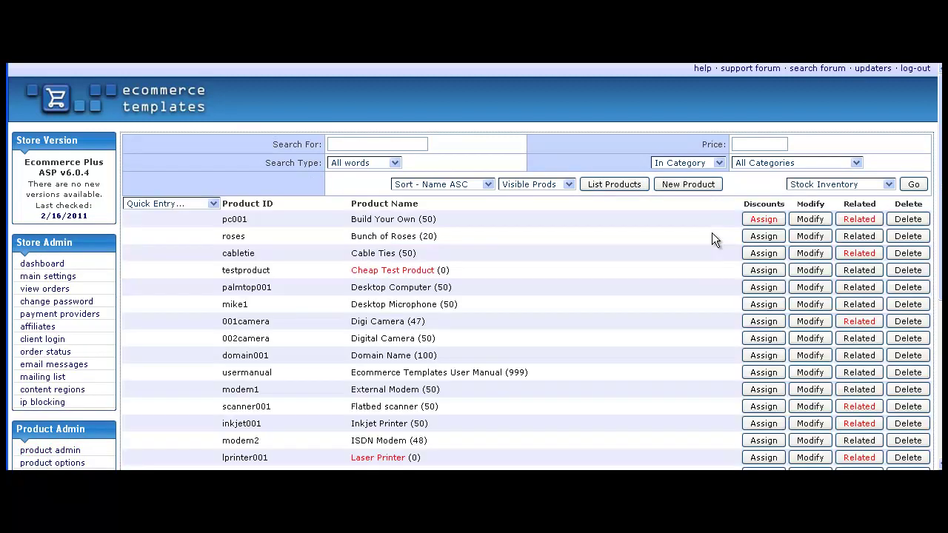
pyautogui.click(810, 219)
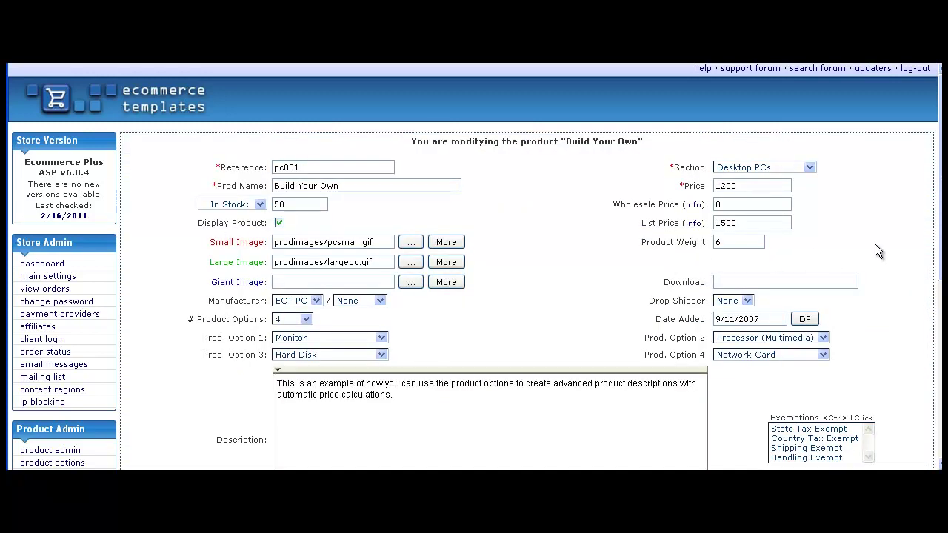
pyautogui.scroll(-4, 875, 248)
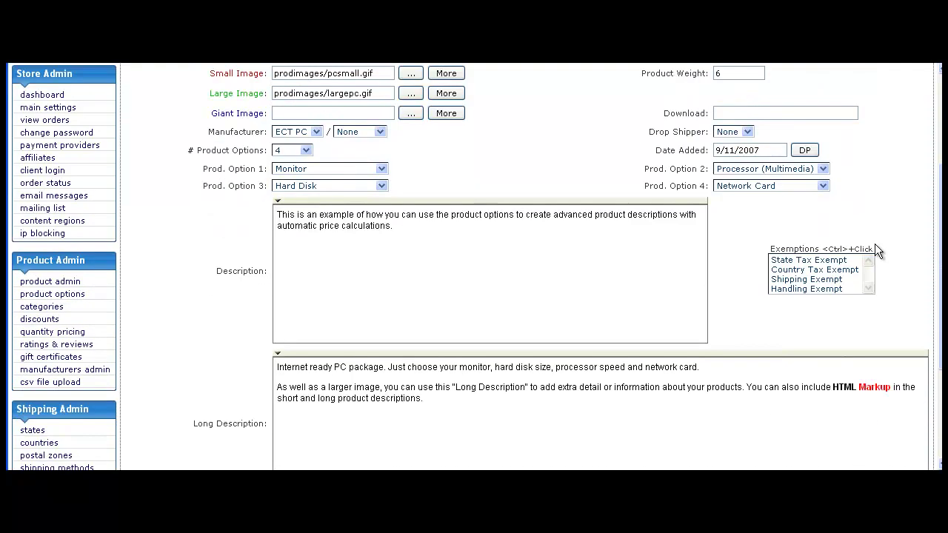
# Switch the Build Your Own description editor to HTML source view.
pyautogui.click(279, 203)
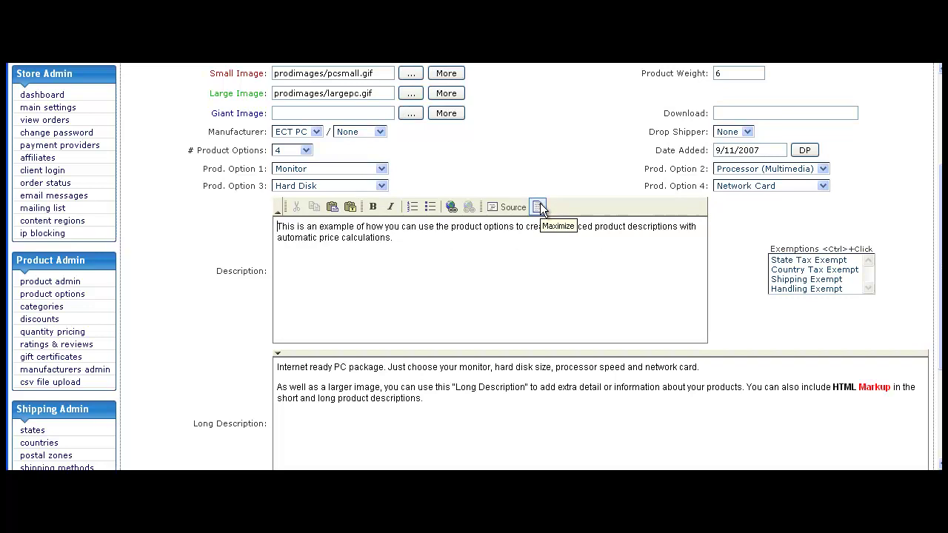
pyautogui.click(515, 206)
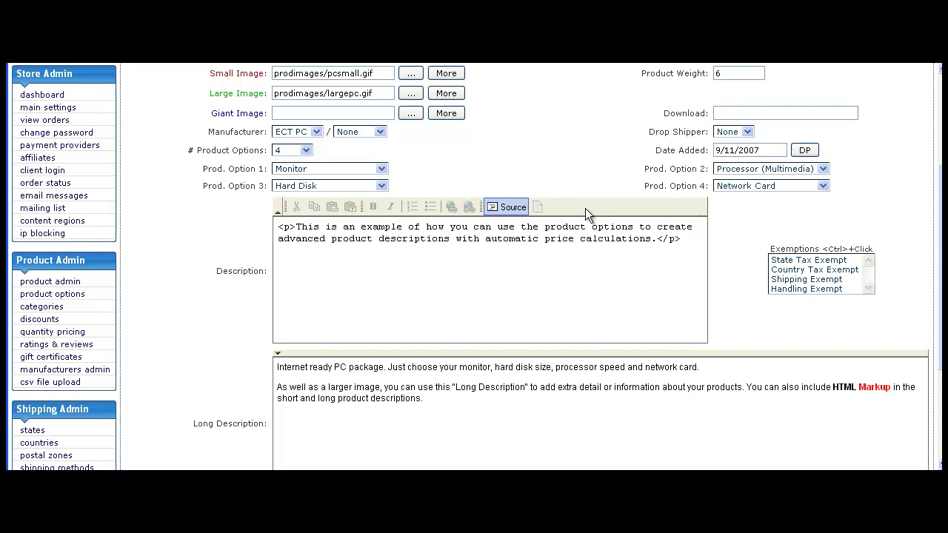
pyautogui.scroll(3, 589, 186)
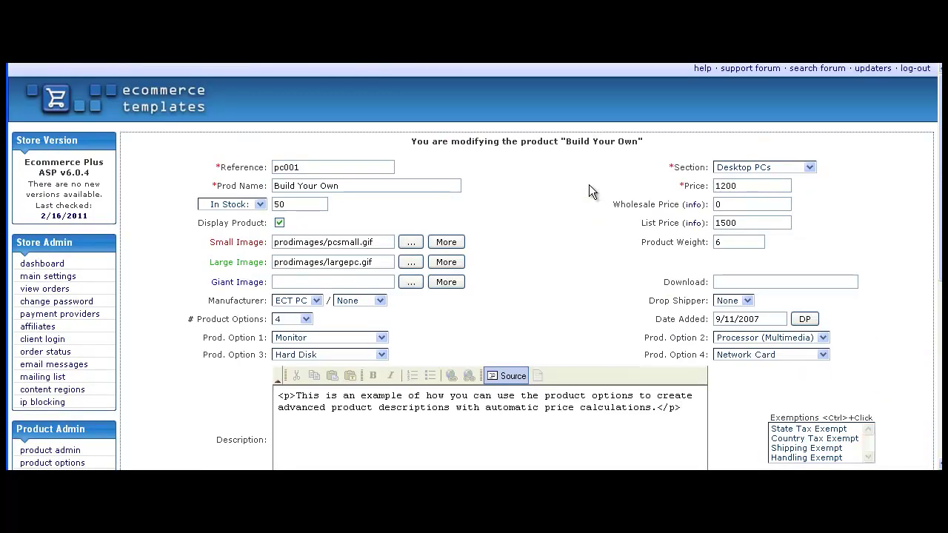
# Go to the General Help page and scroll through its help files and FAQs.
pyautogui.click(702, 69)
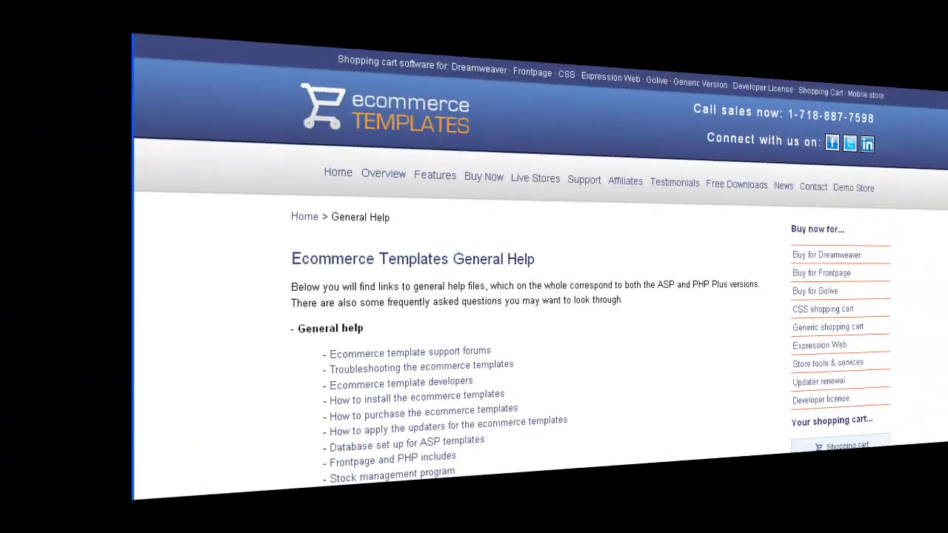
pyautogui.scroll(-2, 577, 259)
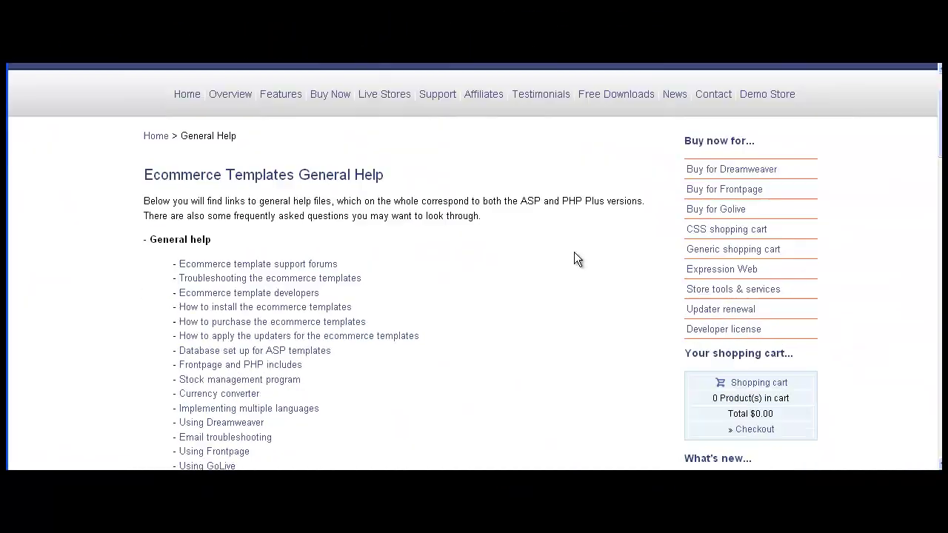
pyautogui.scroll(-4, 577, 259)
pyautogui.scroll(-3, 577, 259)
pyautogui.scroll(-2, 577, 258)
pyautogui.scroll(-4, 574, 250)
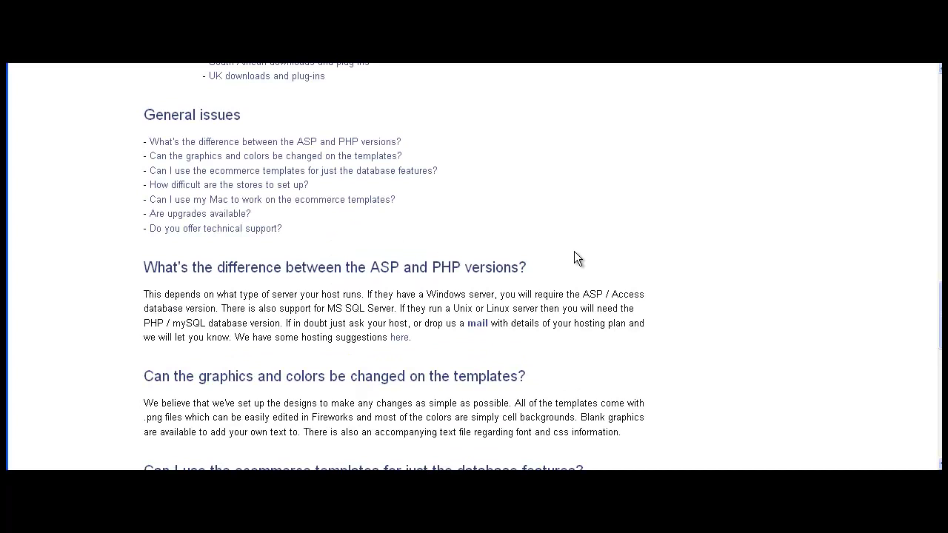
pyautogui.scroll(-1, 574, 251)
pyautogui.scroll(-3, 575, 248)
pyautogui.scroll(-3, 575, 248)
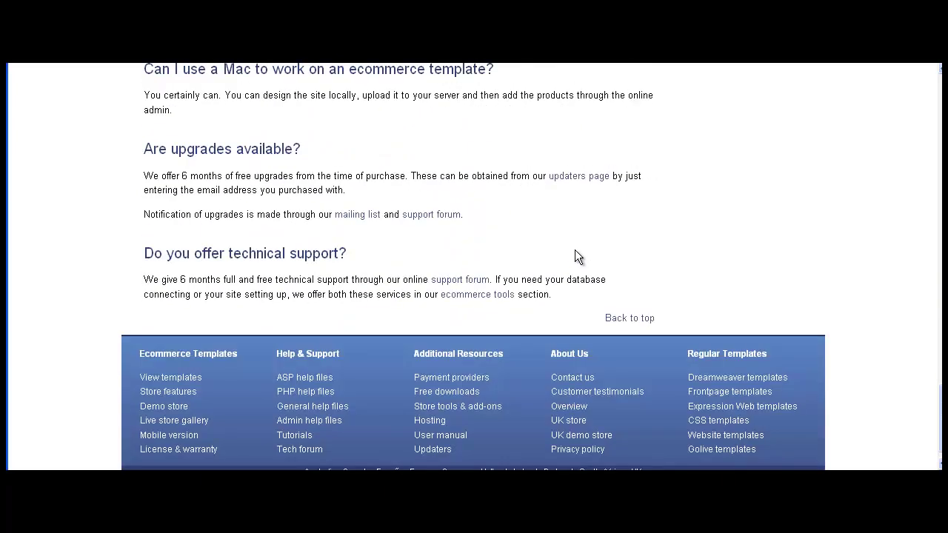
pyautogui.scroll(3, 575, 248)
pyautogui.scroll(5, 574, 250)
pyautogui.scroll(4, 572, 251)
pyautogui.scroll(3, 572, 251)
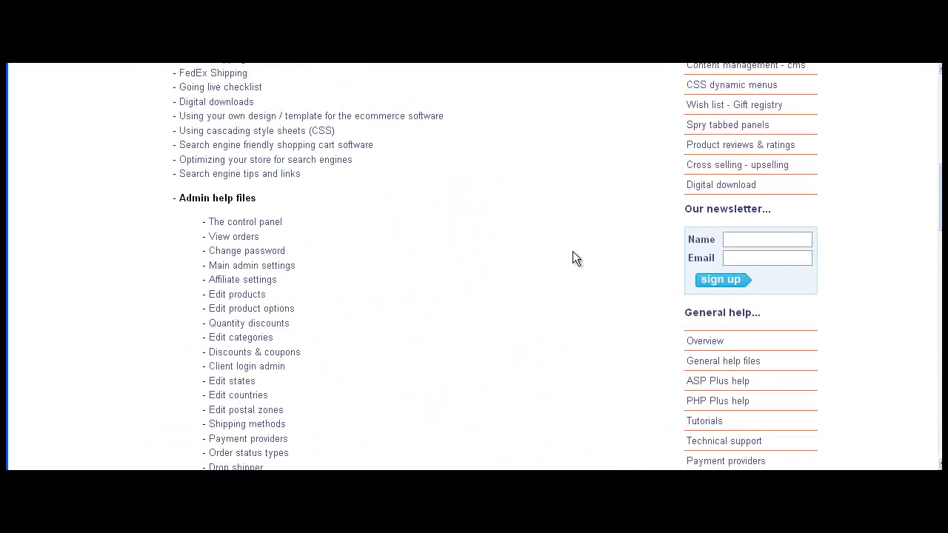
pyautogui.scroll(2, 573, 251)
pyautogui.scroll(2, 572, 251)
pyautogui.scroll(1, 573, 251)
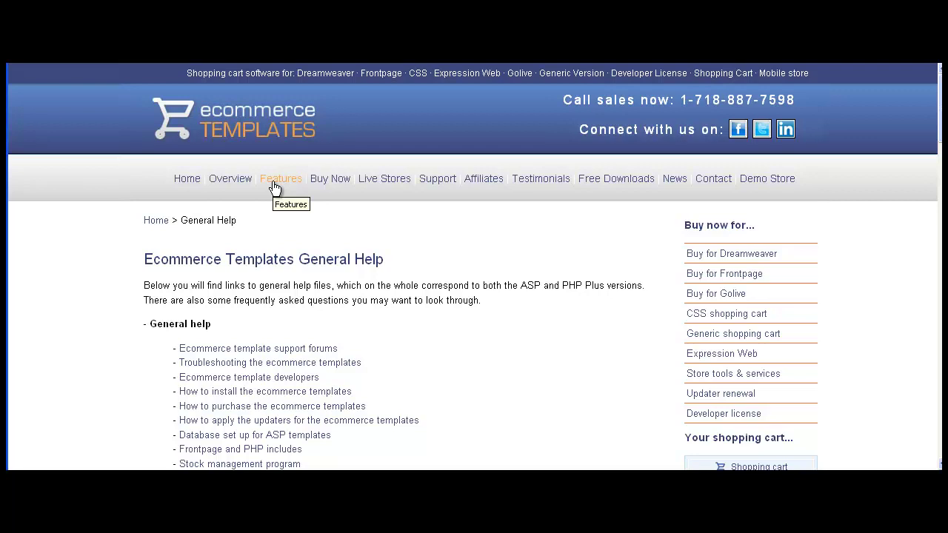
# Scroll down the feature list and back up to Store Administration.
pyautogui.scroll(-4, 576, 247)
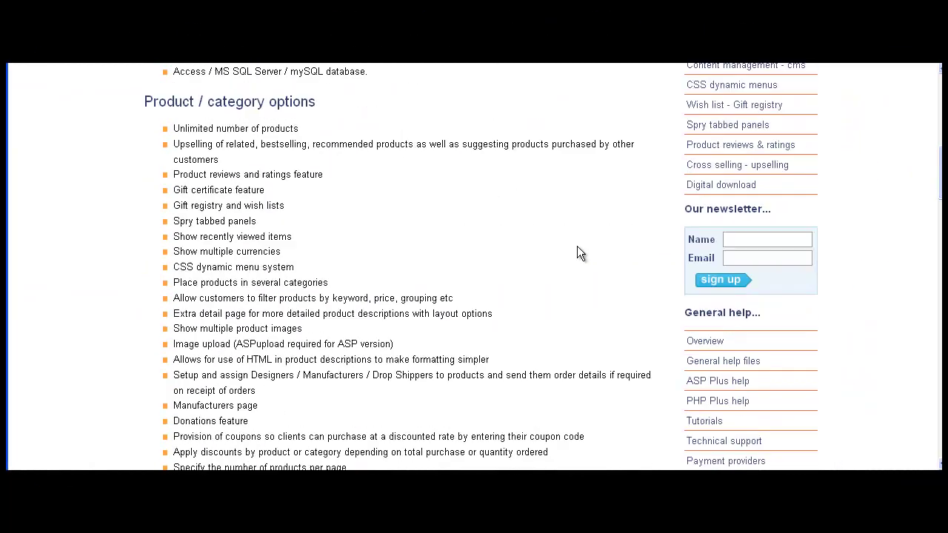
pyautogui.scroll(-3, 577, 247)
pyautogui.scroll(-4, 577, 246)
pyautogui.scroll(-4, 576, 247)
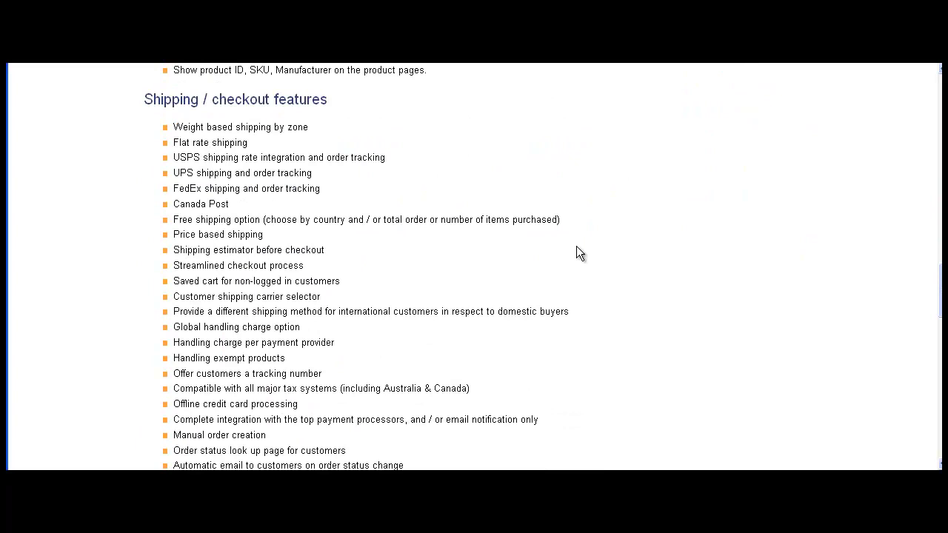
pyautogui.scroll(-2, 577, 246)
pyautogui.scroll(-3, 576, 246)
pyautogui.scroll(-4, 576, 246)
pyautogui.scroll(-2, 576, 247)
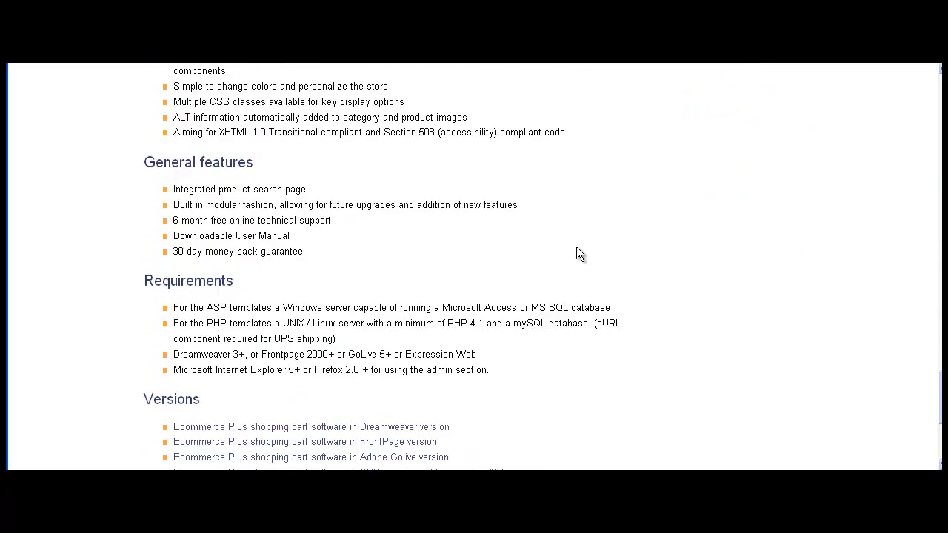
pyautogui.scroll(3, 576, 246)
pyautogui.scroll(4, 576, 247)
pyautogui.scroll(2, 575, 247)
pyautogui.scroll(5, 575, 248)
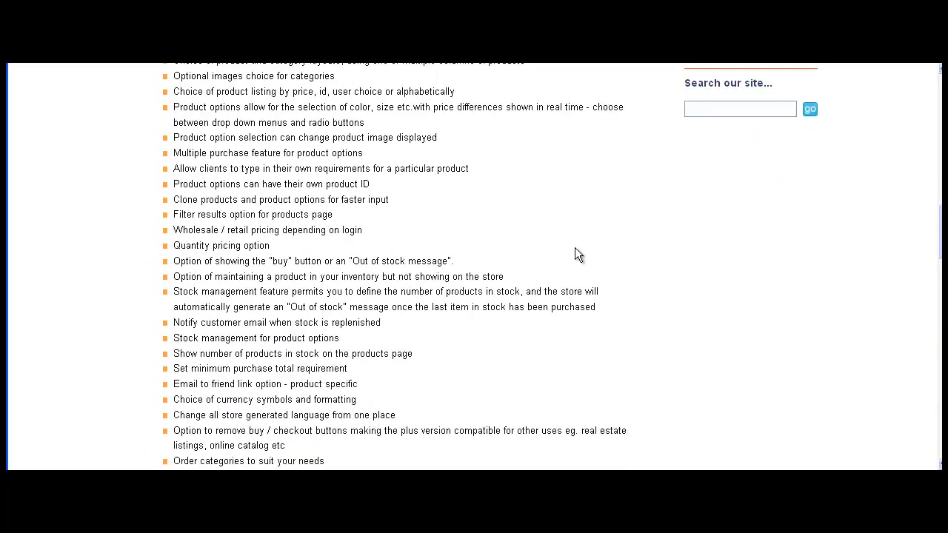
pyautogui.scroll(2, 575, 247)
pyautogui.scroll(5, 574, 248)
pyautogui.scroll(2, 575, 247)
pyautogui.scroll(4, 575, 248)
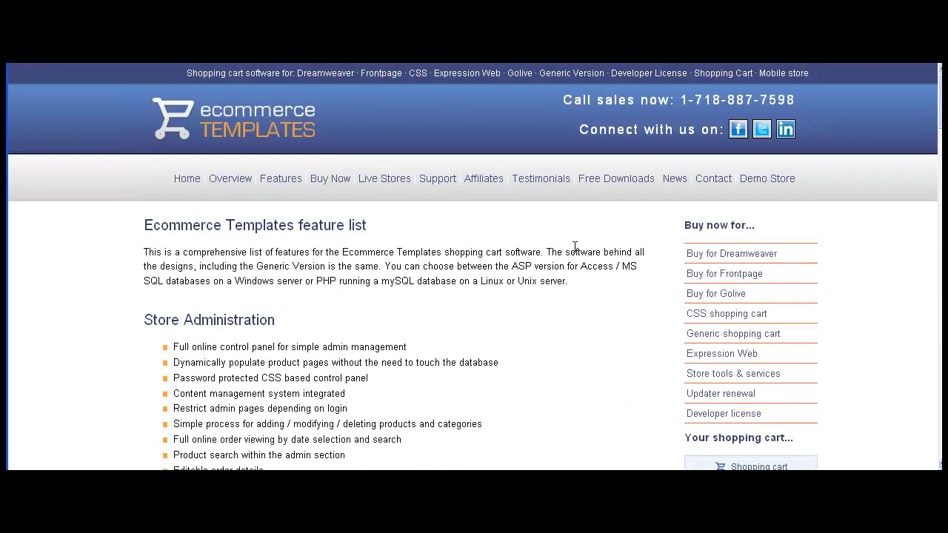
# Browse the live store gallery of 1313 stores, then return to the home page.
pyautogui.click(384, 185)
pyautogui.scroll(-1, 537, 248)
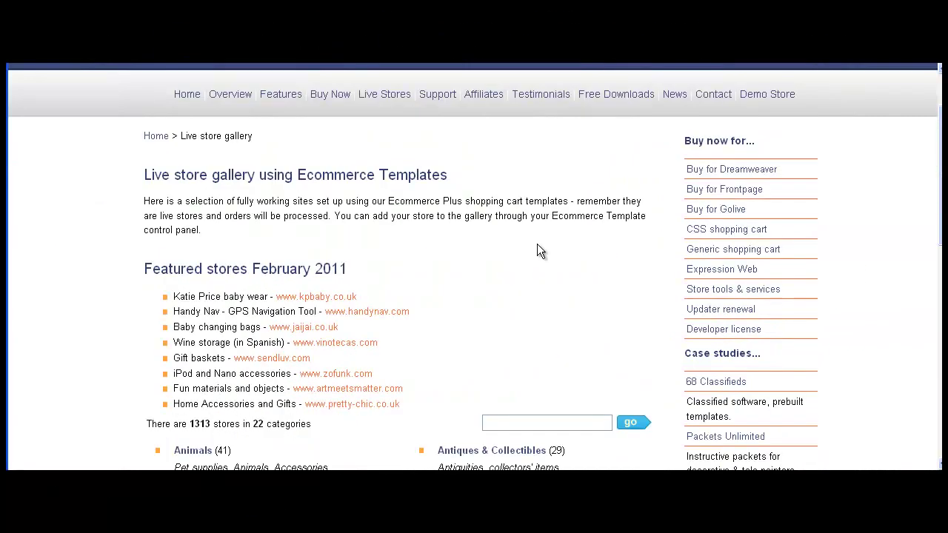
pyautogui.scroll(-1, 538, 245)
pyautogui.scroll(-1, 538, 250)
pyautogui.scroll(-1, 539, 250)
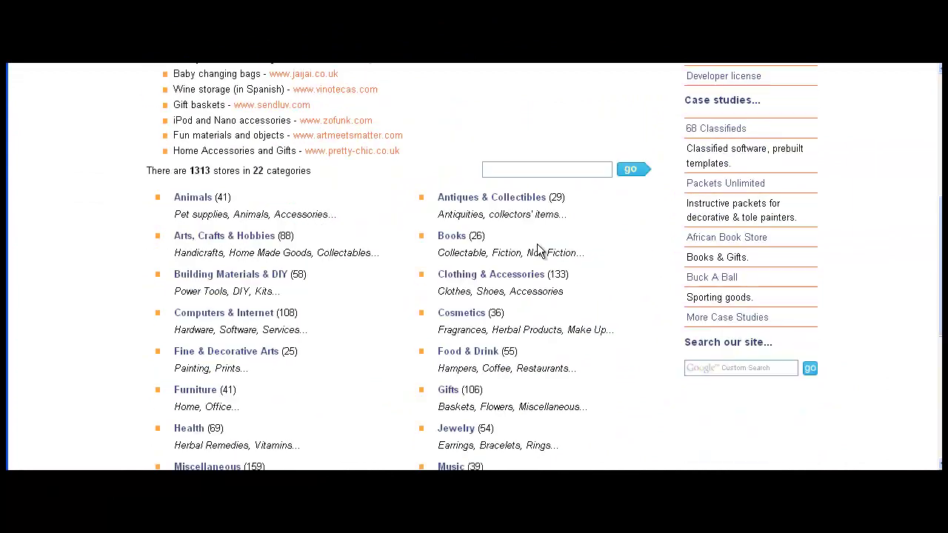
pyautogui.scroll(-1, 539, 251)
pyautogui.scroll(-1, 538, 251)
pyautogui.scroll(-1, 539, 250)
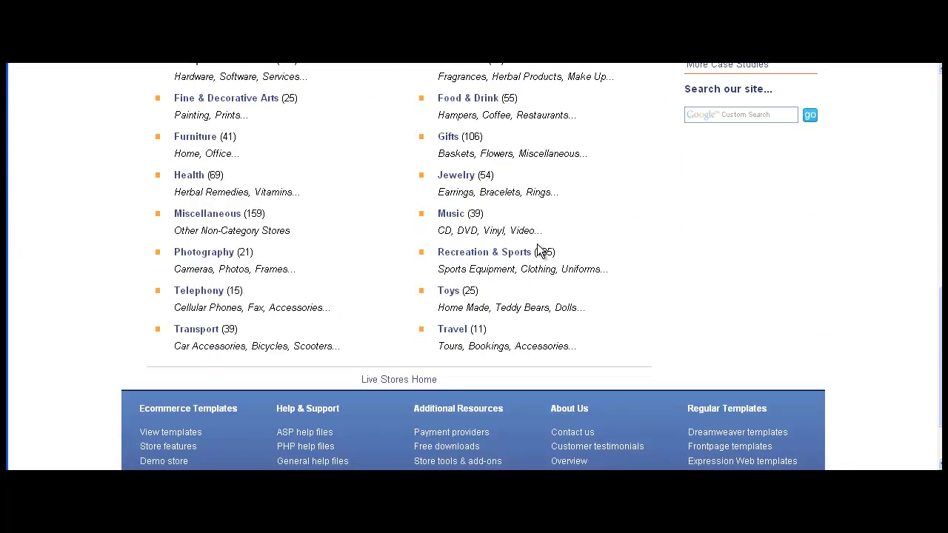
pyautogui.scroll(3, 539, 250)
pyautogui.scroll(3, 539, 250)
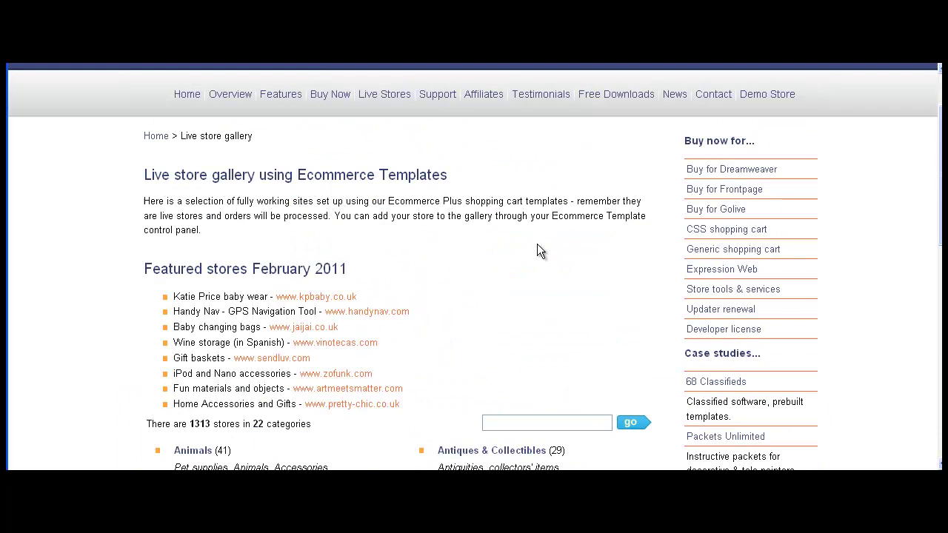
pyautogui.scroll(1, 538, 251)
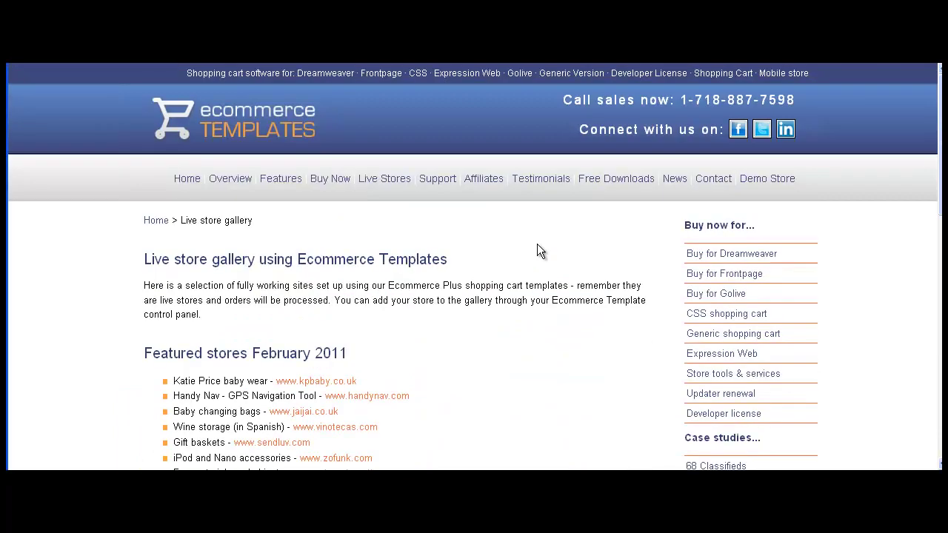
pyautogui.click(194, 185)
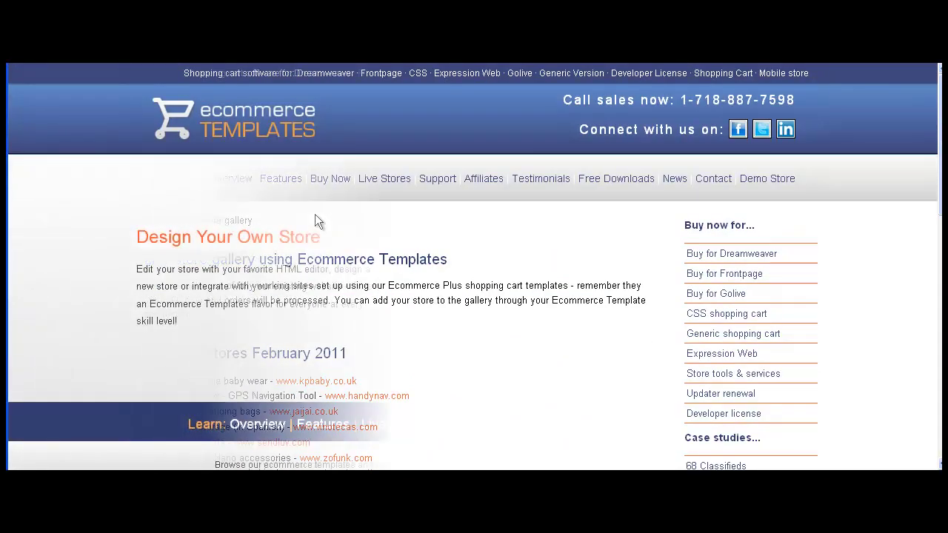